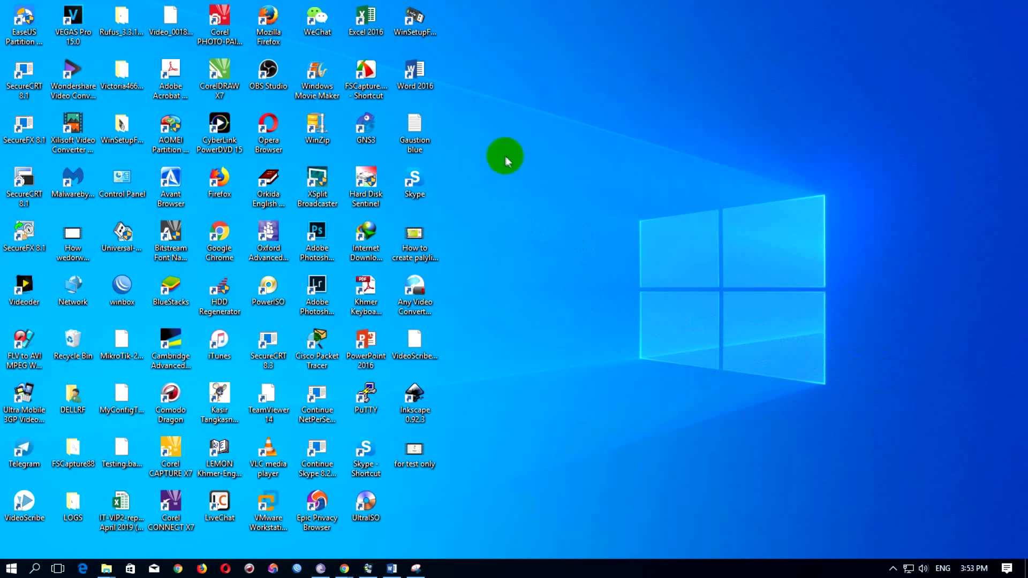
pyautogui.moveTo(478, 33); pyautogui.dragTo(119, 507)
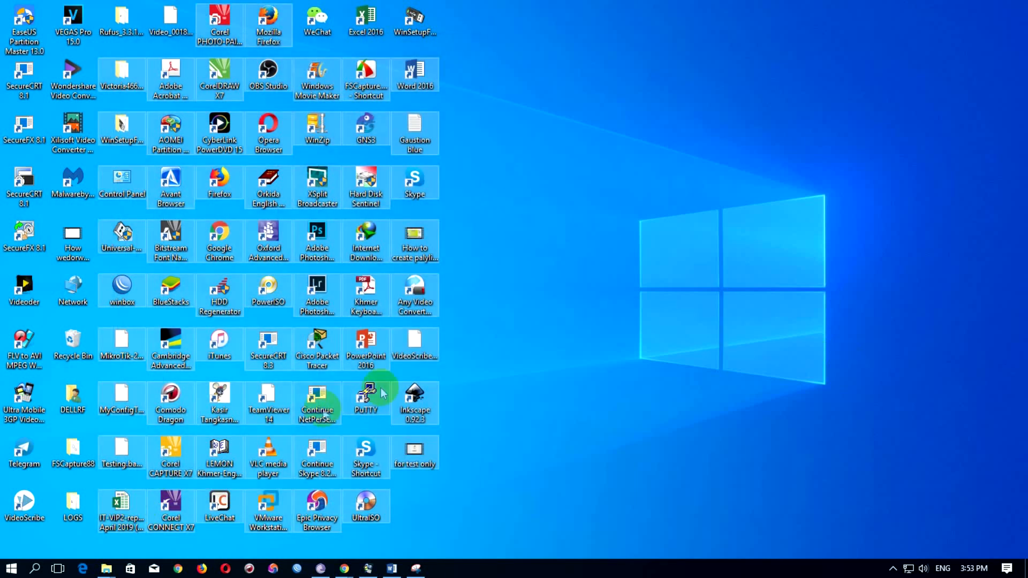
pyautogui.click(487, 294)
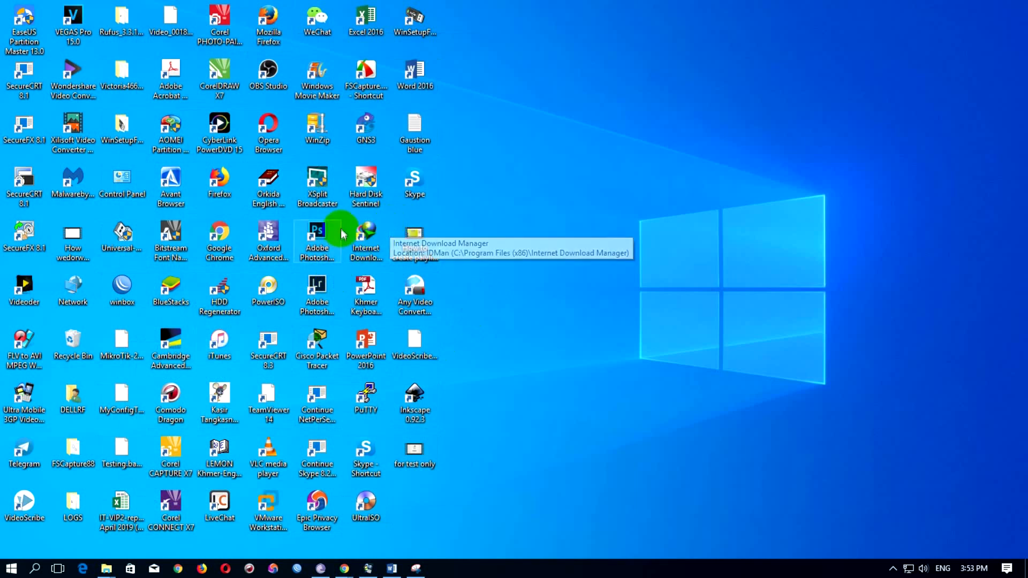
# Launch VEGAS Pro 15.0 and dismiss its VEGAS News window
pyautogui.click(75, 47)
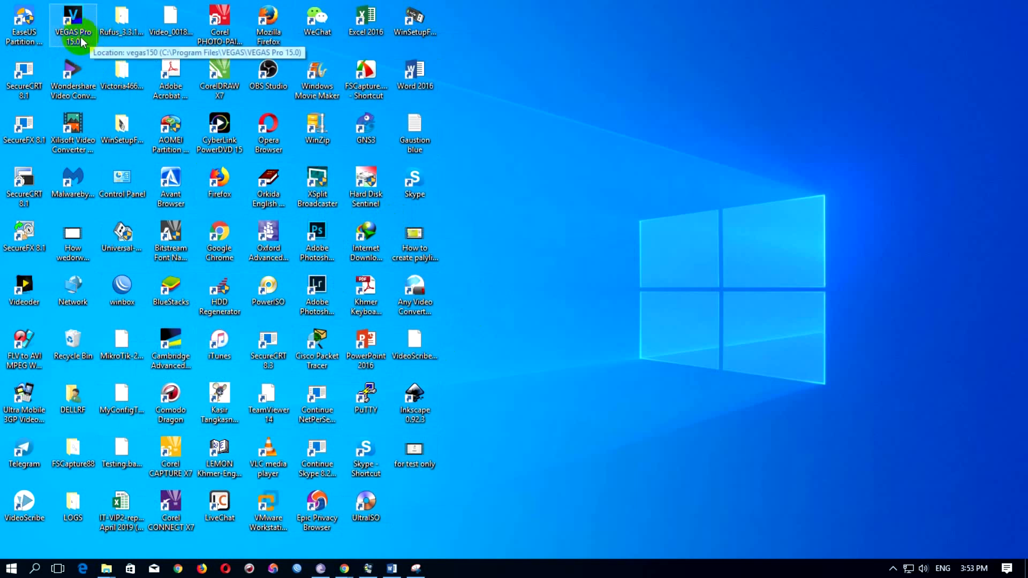
pyautogui.click(76, 37)
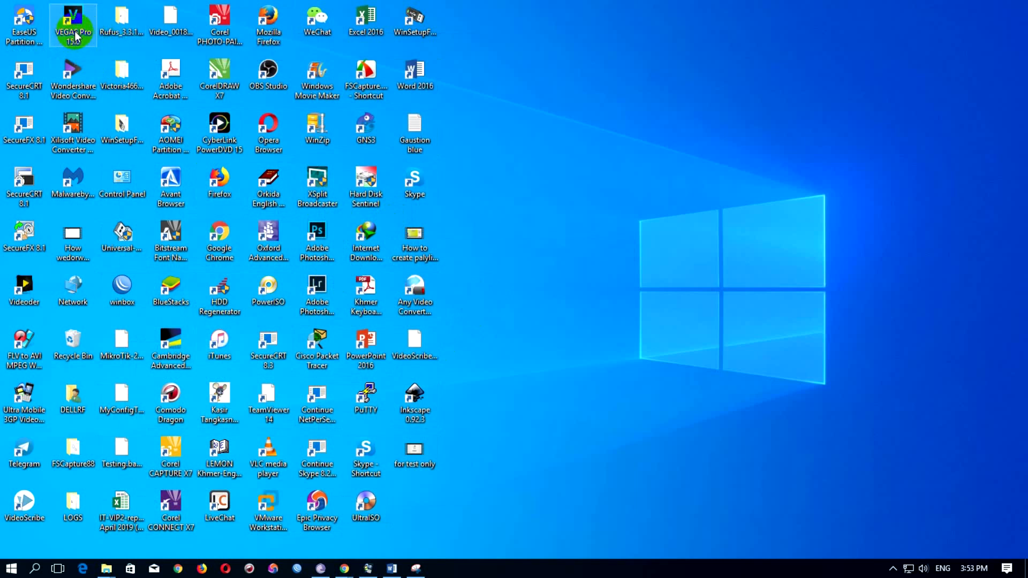
pyautogui.click(114, 33)
pyautogui.doubleClick(84, 22)
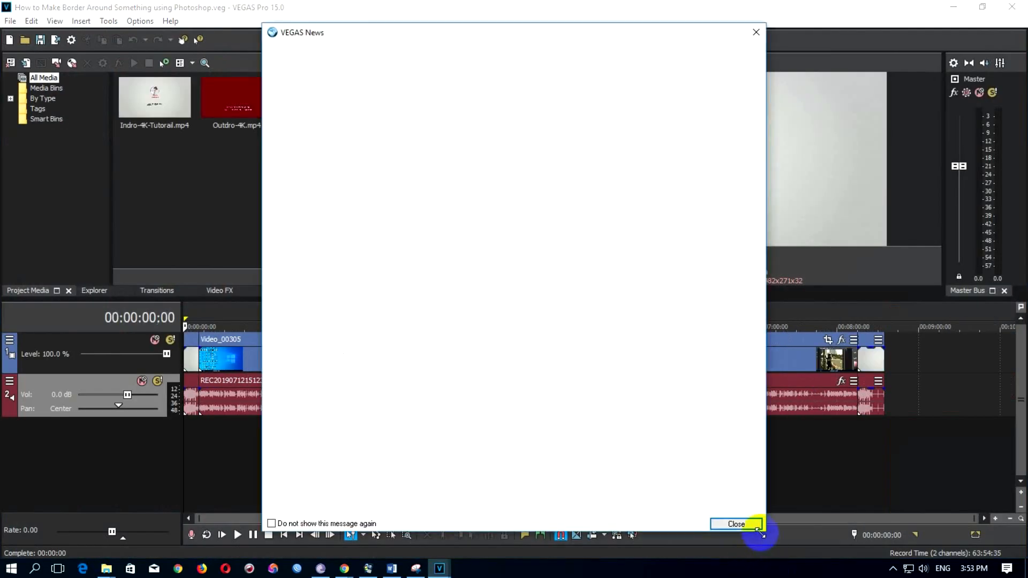
pyautogui.click(757, 529)
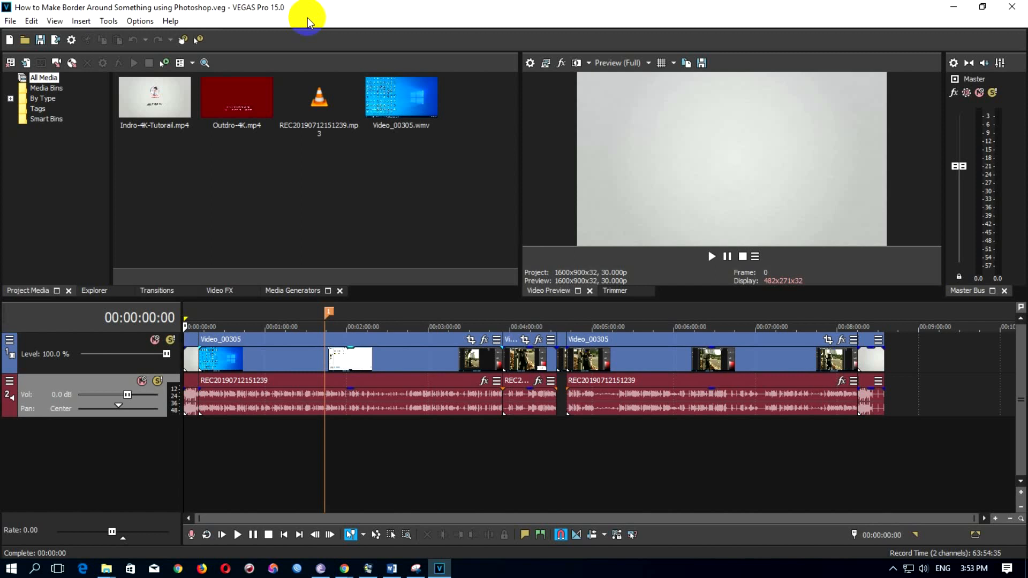
# Create a new project with the HD 1080-60i (1920x1080, 29.970 fps) template
pyautogui.click(9, 22)
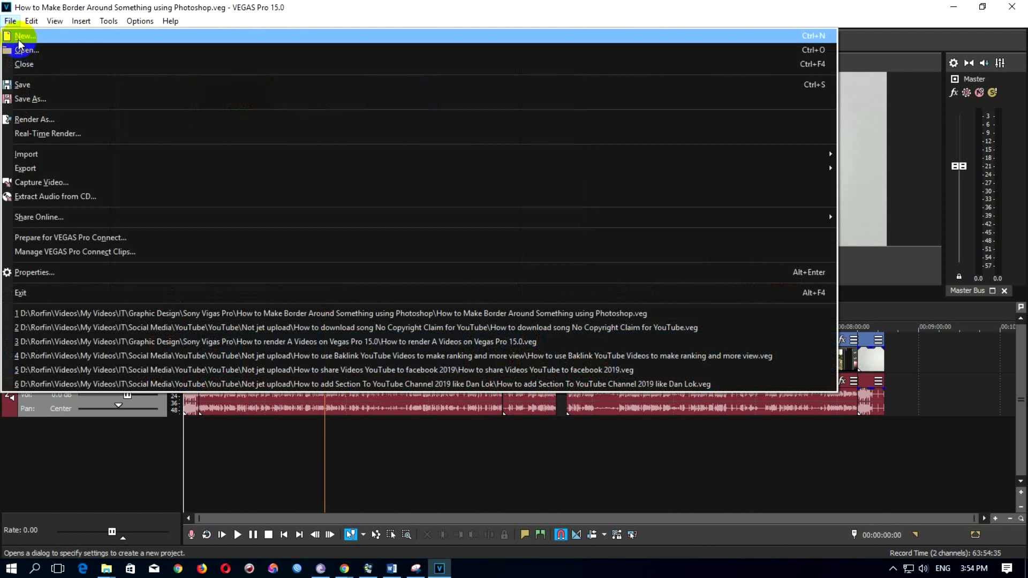
pyautogui.click(18, 38)
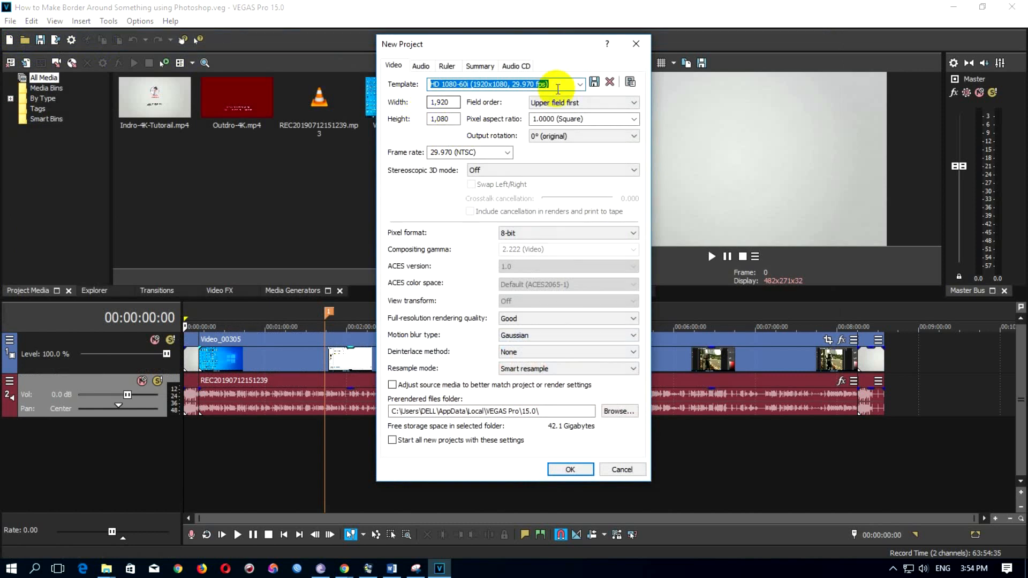
pyautogui.click(580, 85)
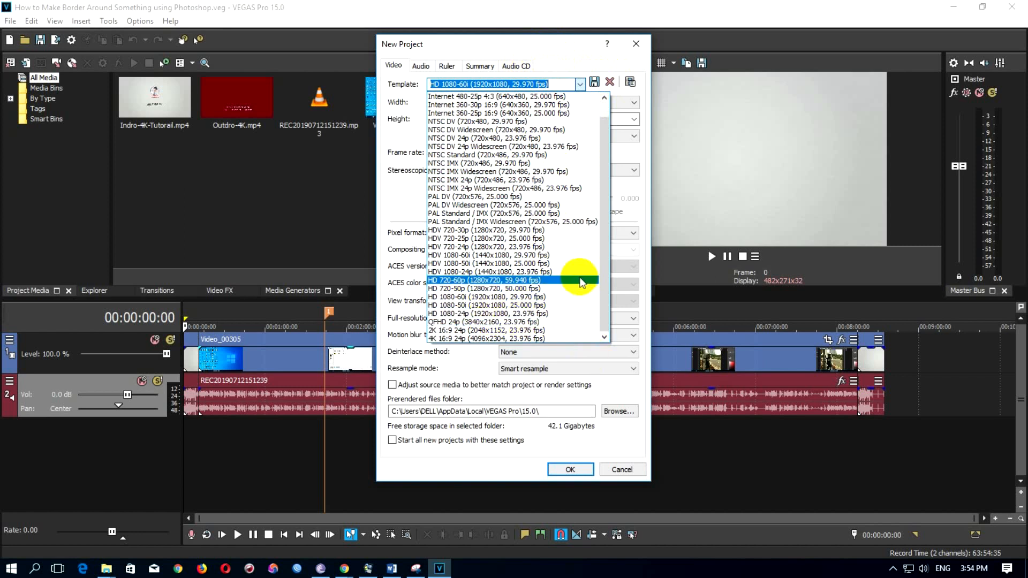
pyautogui.click(528, 38)
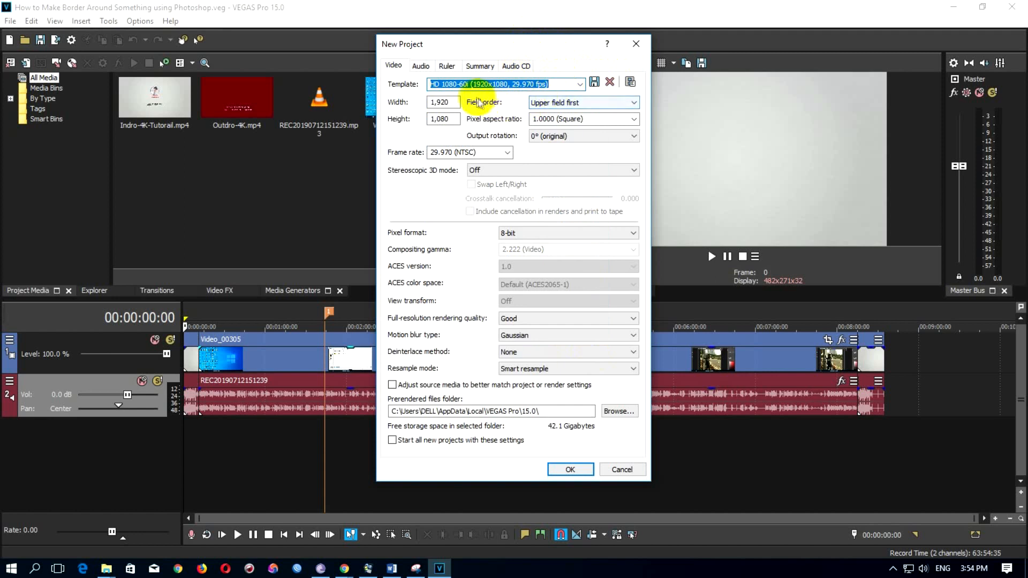
pyautogui.click(579, 85)
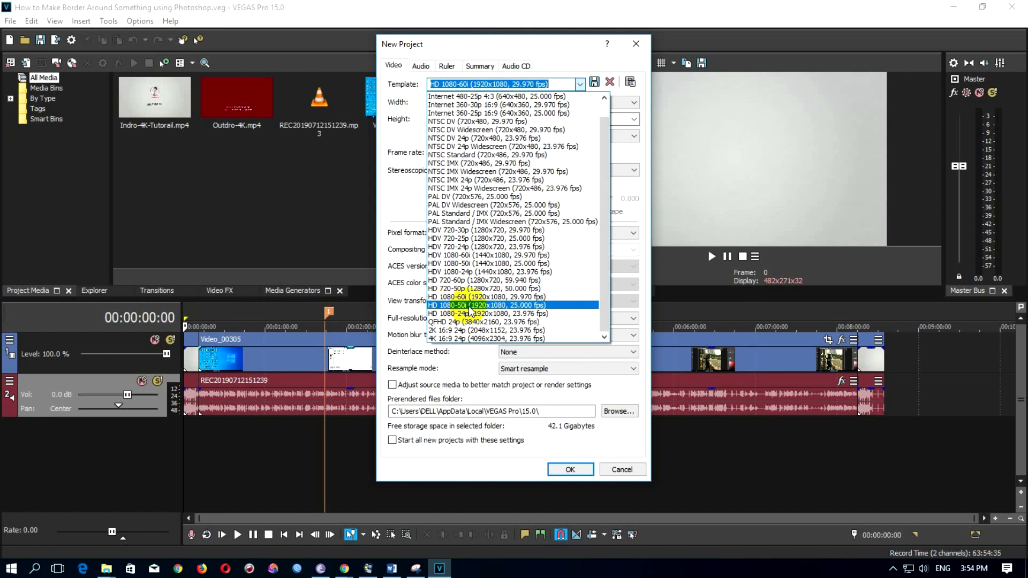
pyautogui.click(537, 52)
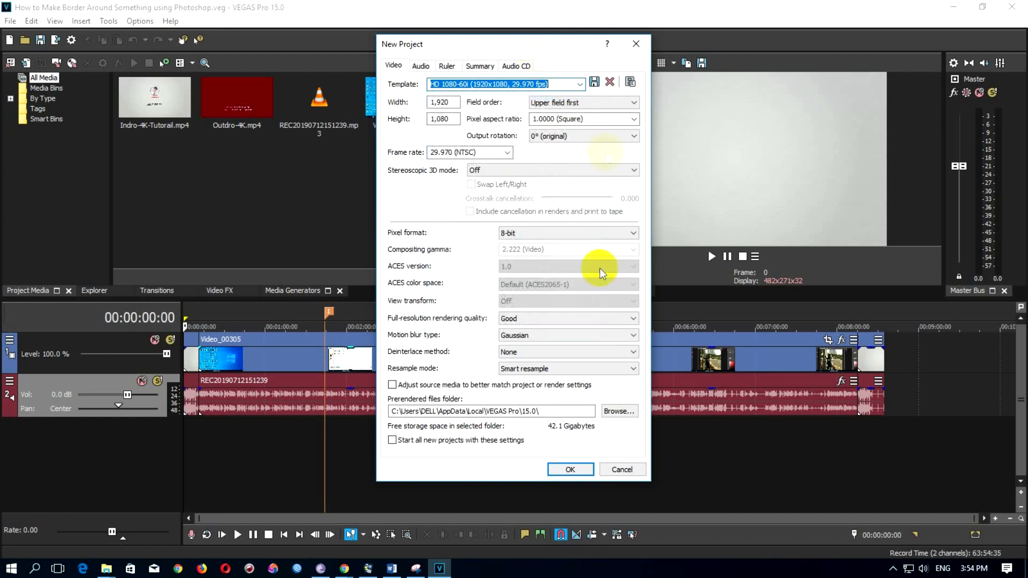
pyautogui.click(565, 473)
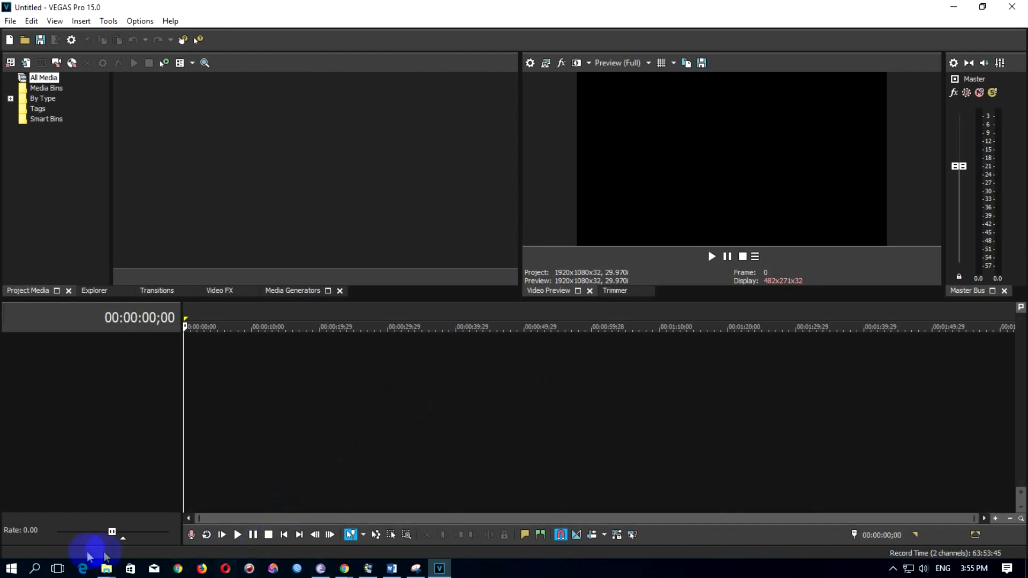
pyautogui.moveTo(106, 569)
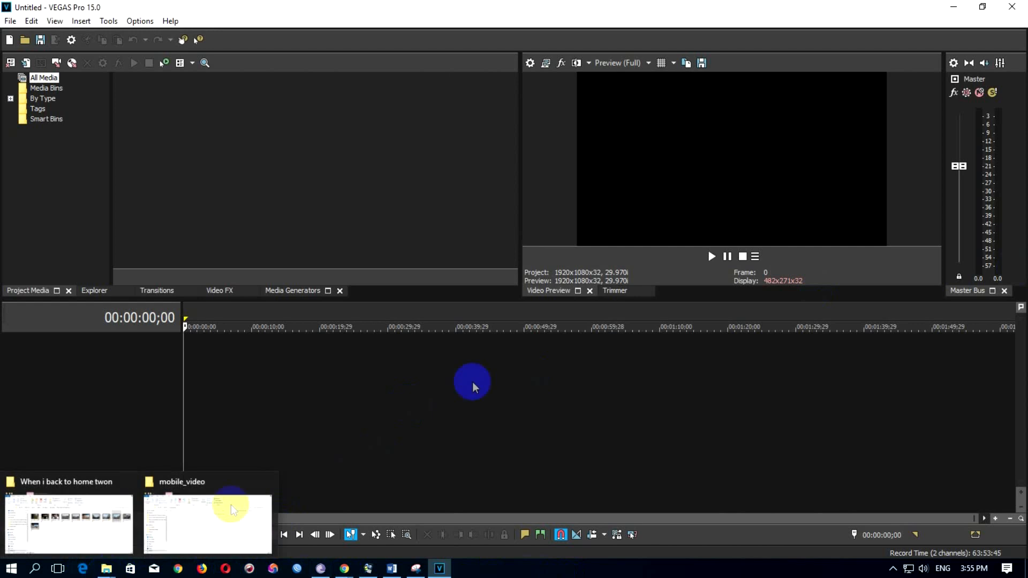
pyautogui.click(206, 520)
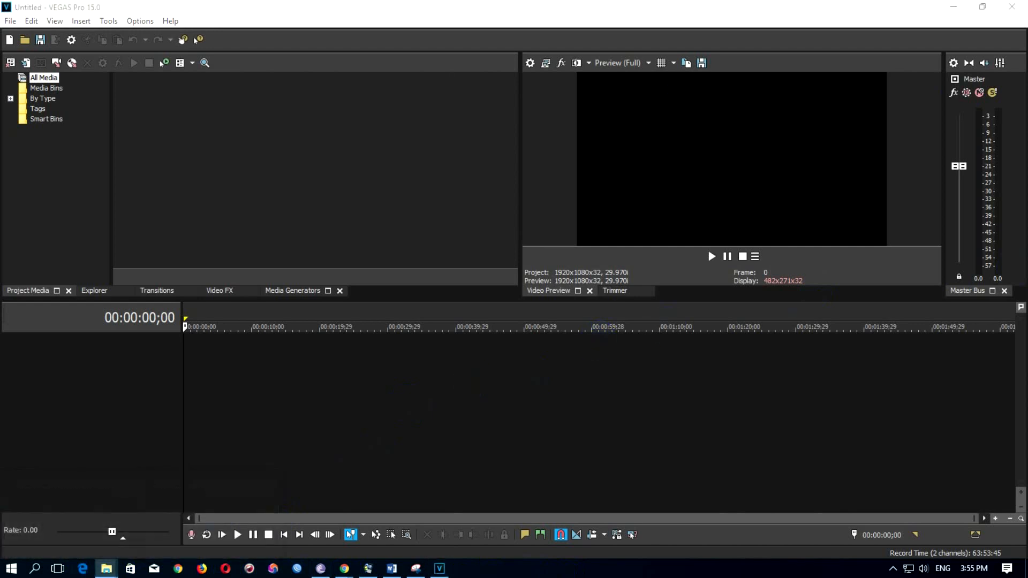
pyautogui.moveTo(1027, 72); pyautogui.dragTo(798, 46)
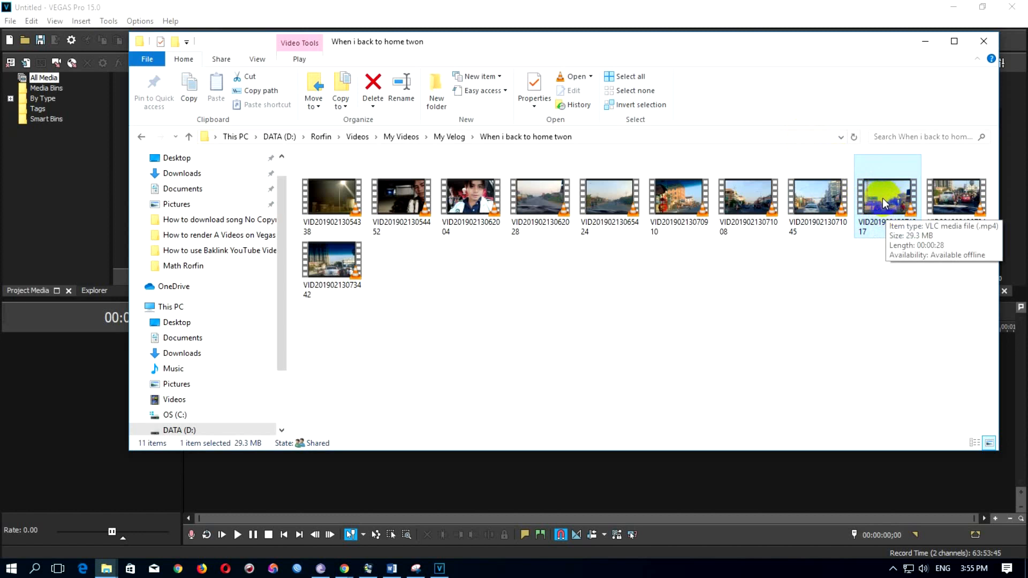
pyautogui.moveTo(881, 206); pyautogui.dragTo(409, 491)
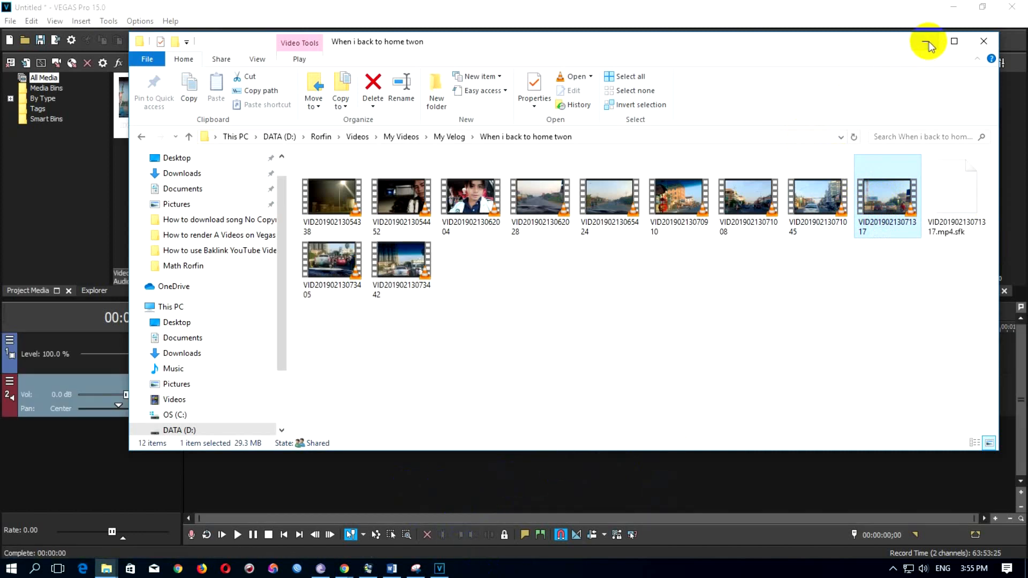
pyautogui.click(925, 43)
pyautogui.moveTo(454, 408); pyautogui.dragTo(310, 465)
# Scrub through the clip on the timeline and play back its opening seconds at normal speed
pyautogui.click(310, 463)
pyautogui.click(354, 395)
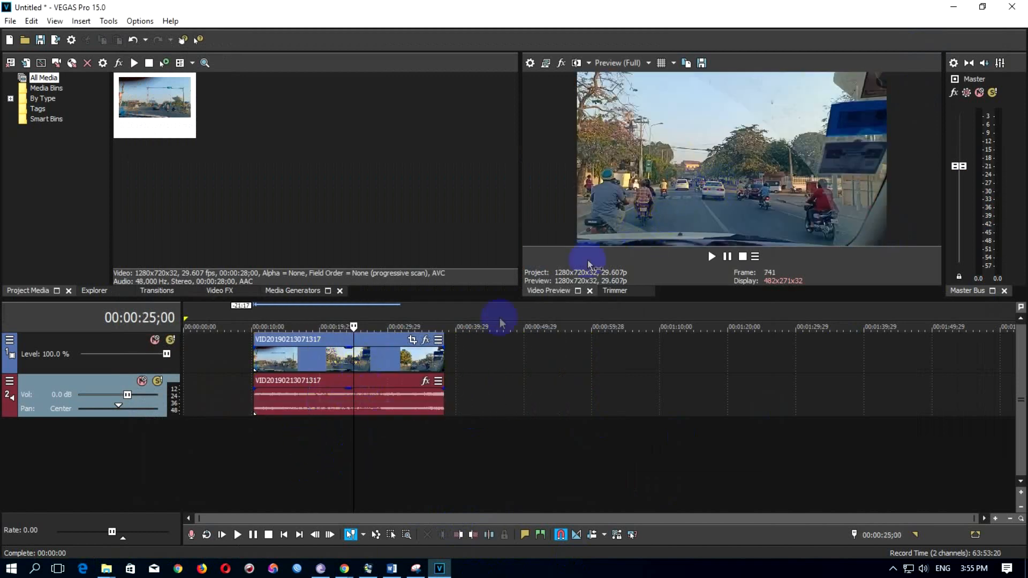
pyautogui.click(266, 439)
pyautogui.click(257, 449)
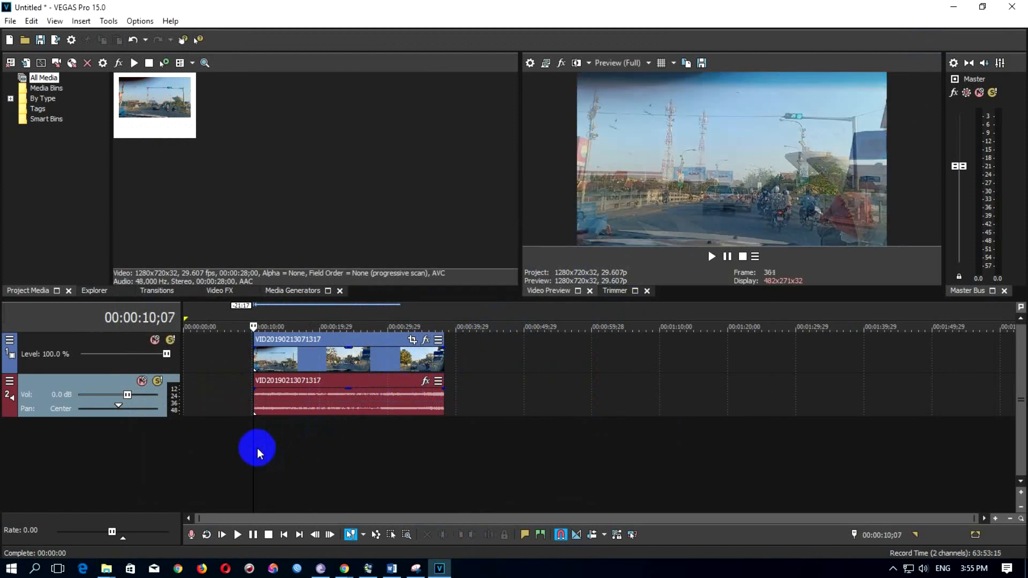
pyautogui.moveTo(256, 446); pyautogui.dragTo(281, 446)
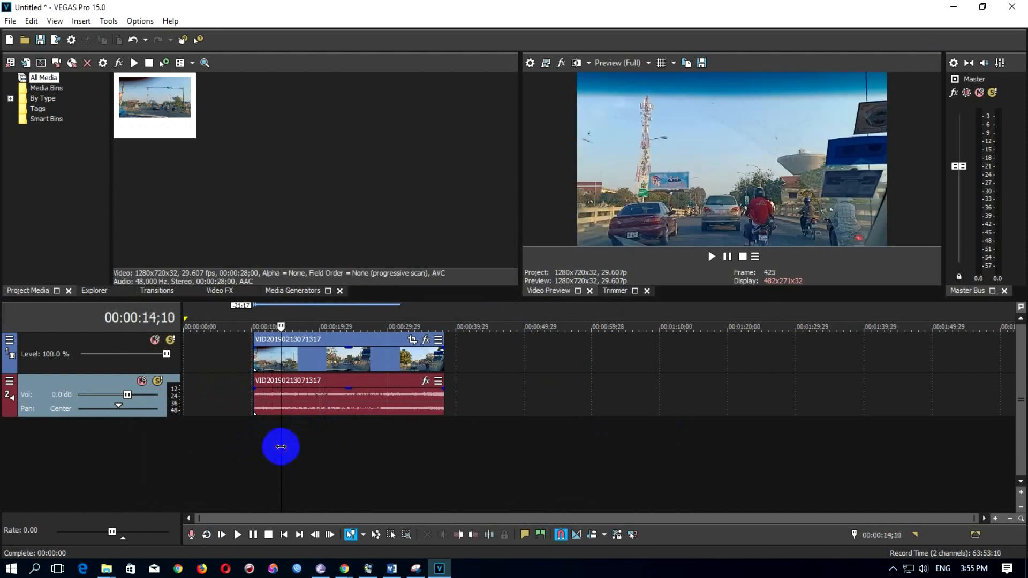
pyautogui.click(253, 446)
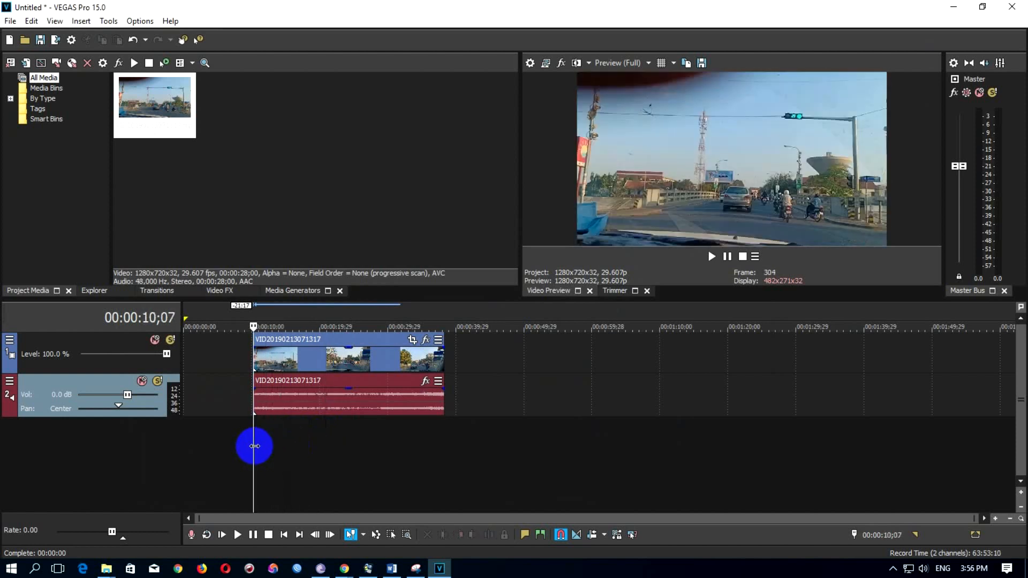
pyautogui.click(271, 443)
pyautogui.click(256, 439)
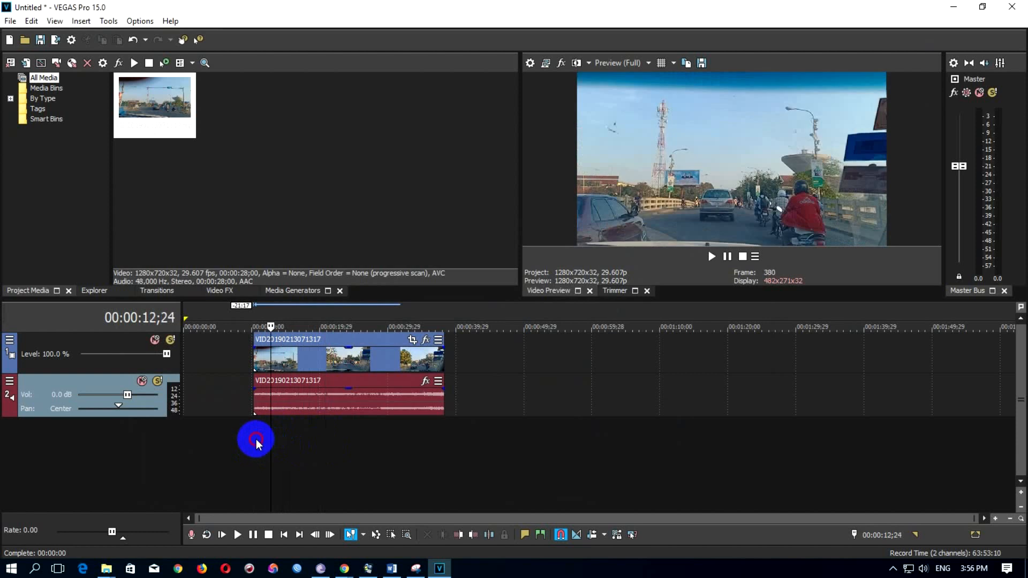
pyautogui.press('space')
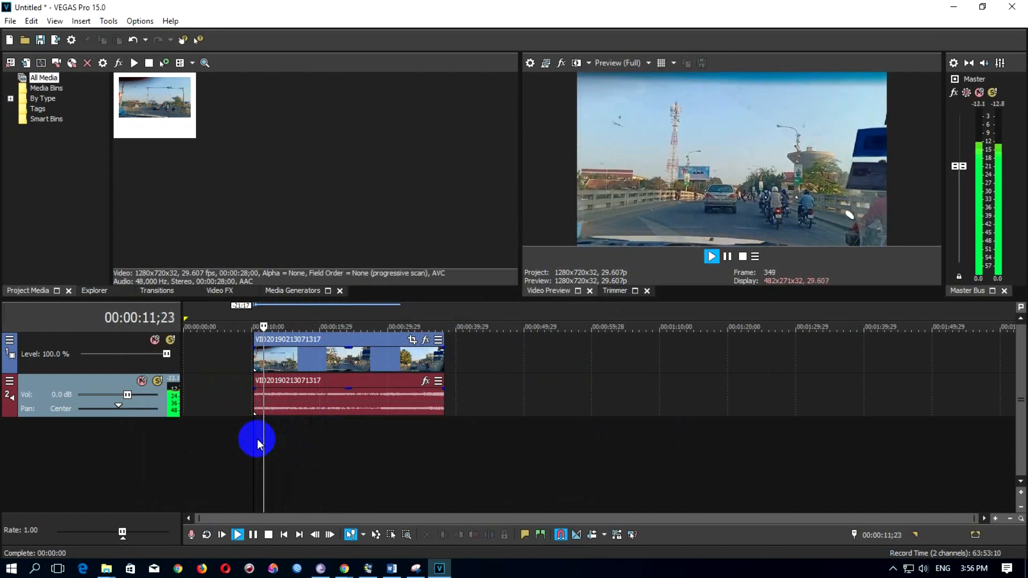
pyautogui.press('space')
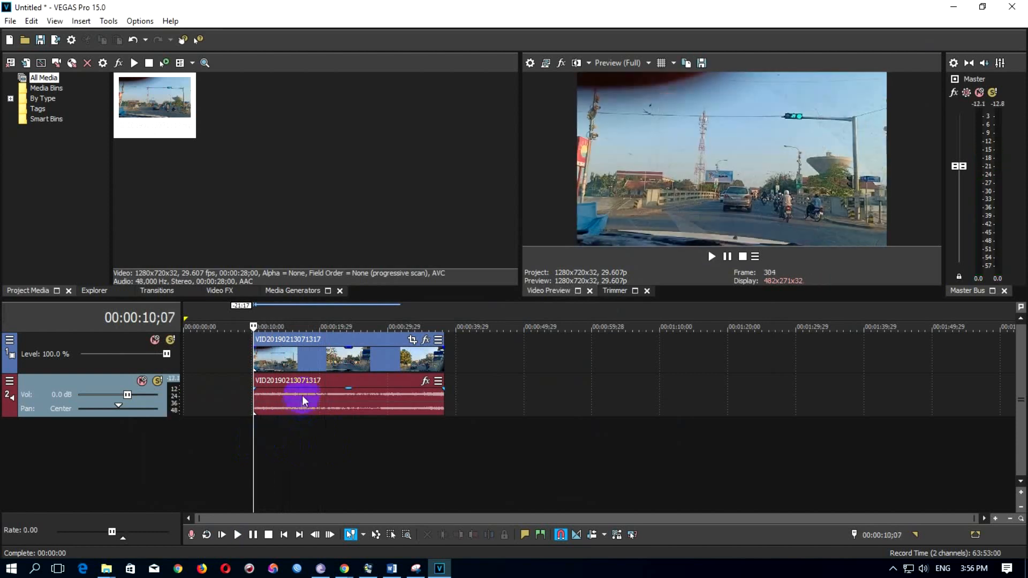
# Split the clip at 00:00:13;17 and move the second part about 9;24 later on the timeline
pyautogui.click(278, 365)
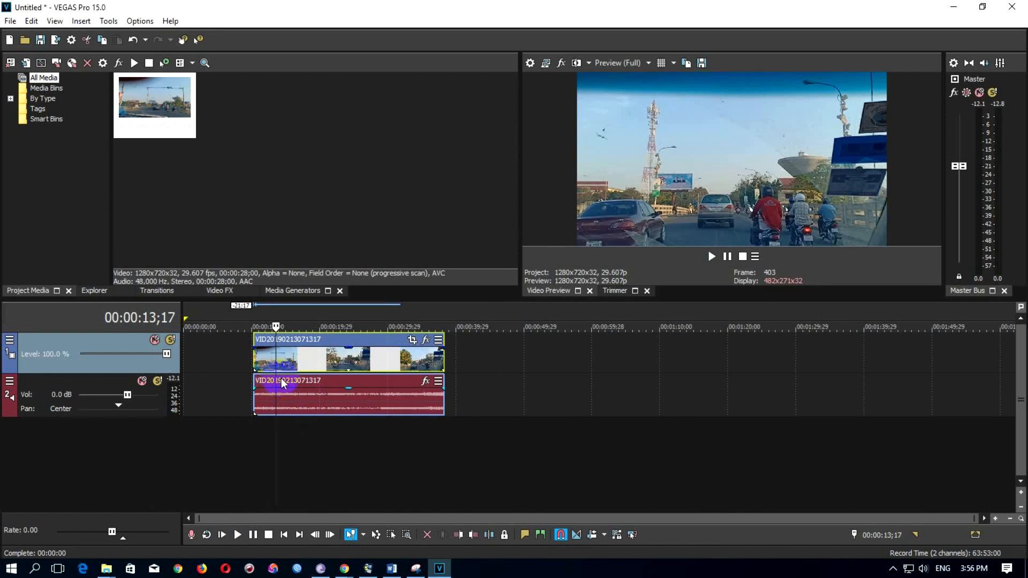
pyautogui.press('s')
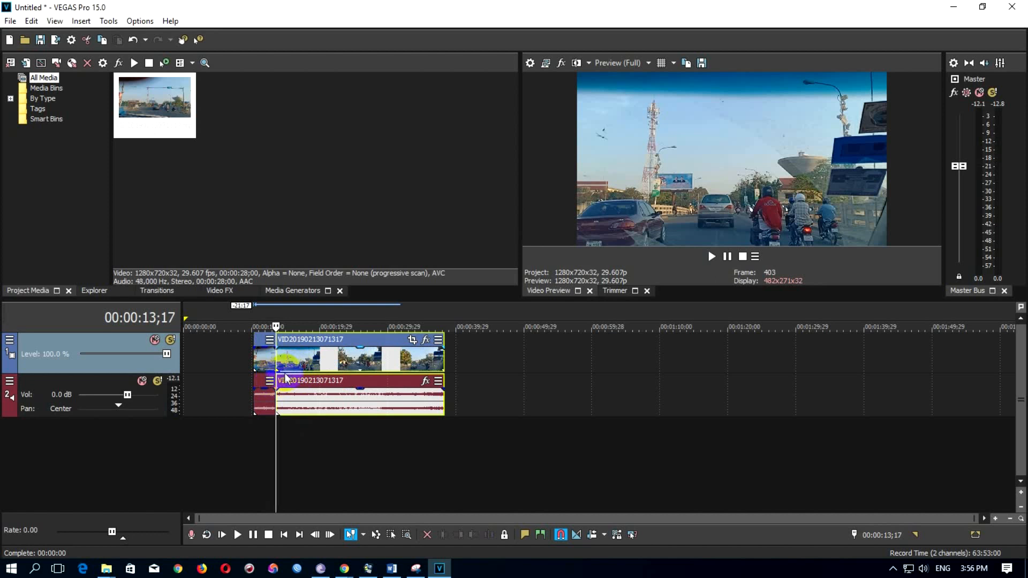
pyautogui.click(296, 364)
pyautogui.moveTo(297, 368); pyautogui.dragTo(365, 369)
# Play the short first segment from its start at 00:00:10;07 to check its speed
pyautogui.click(266, 432)
pyautogui.click(253, 437)
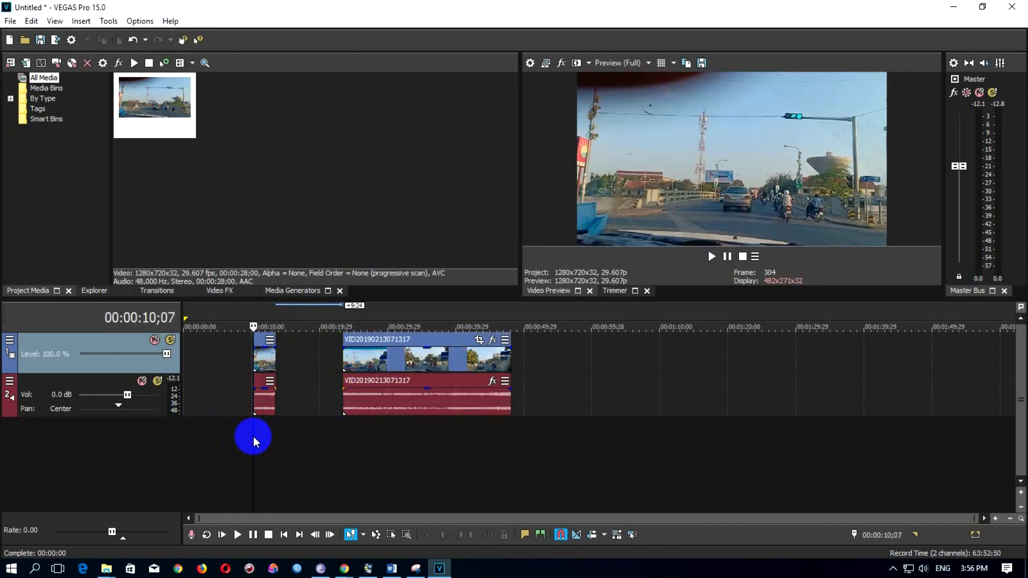
pyautogui.press('space')
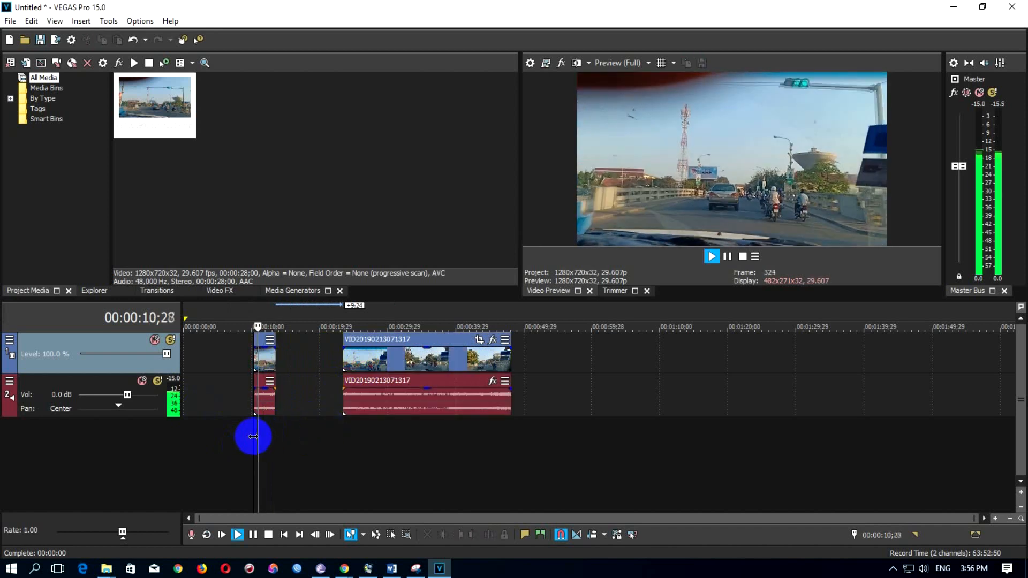
pyautogui.press('space')
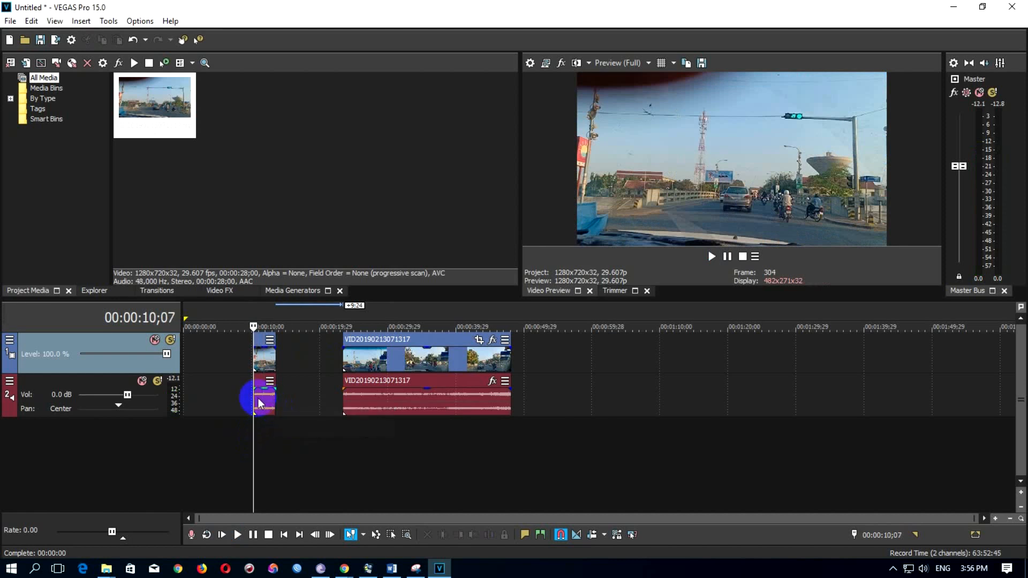
# Time-stretch the short first segment to its slow-motion limit of 25.0% playback rate
pyautogui.click(263, 368)
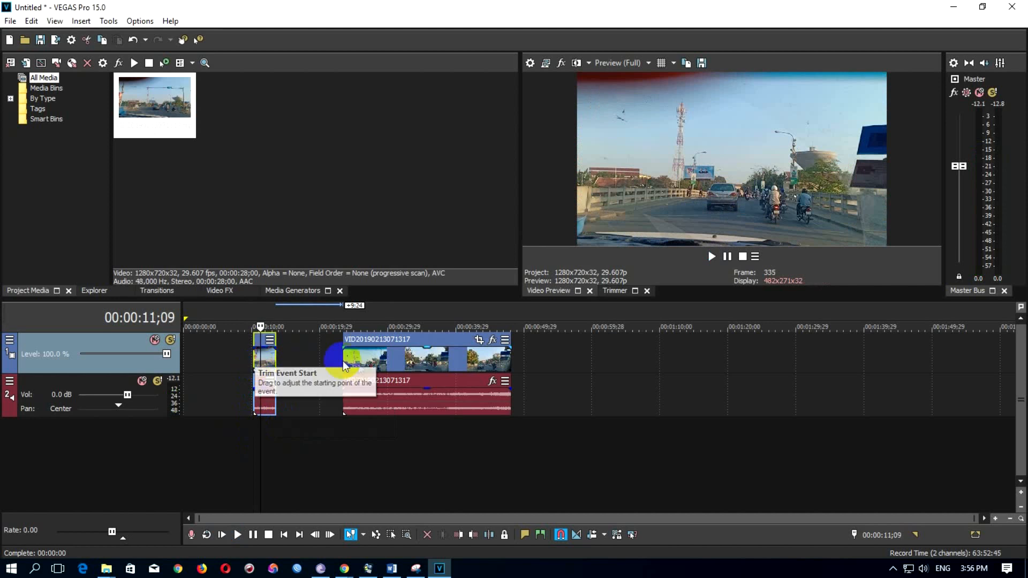
pyautogui.click(394, 365)
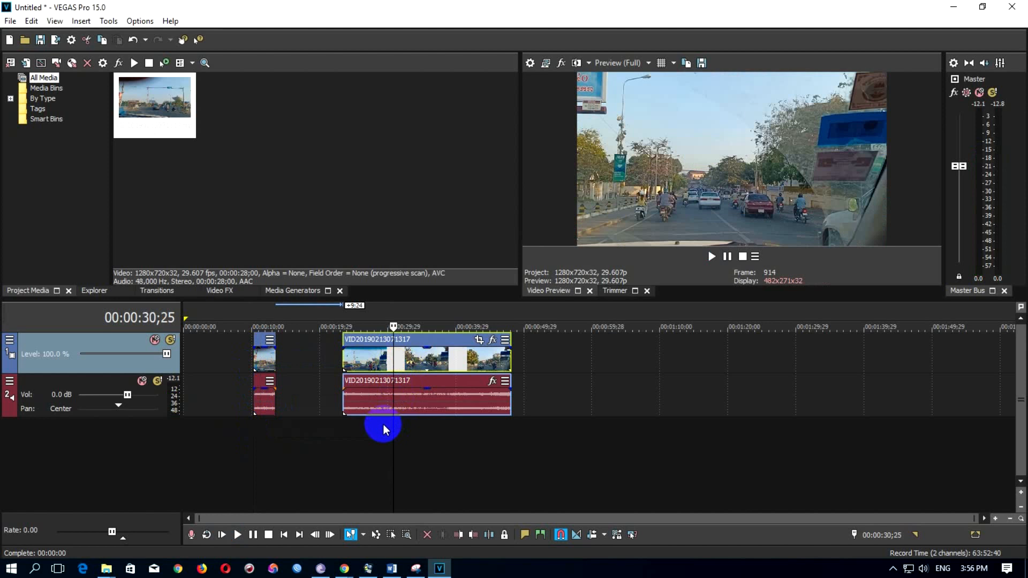
pyautogui.click(270, 369)
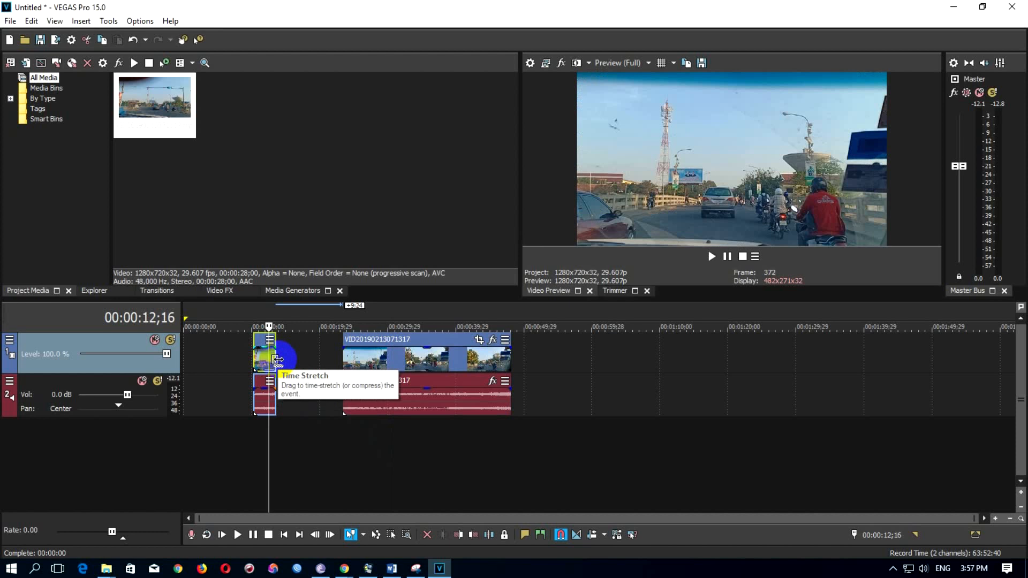
pyautogui.moveTo(277, 358); pyautogui.dragTo(505, 367)
# Play the stretched first segment from its start to check the slow motion
pyautogui.click(262, 434)
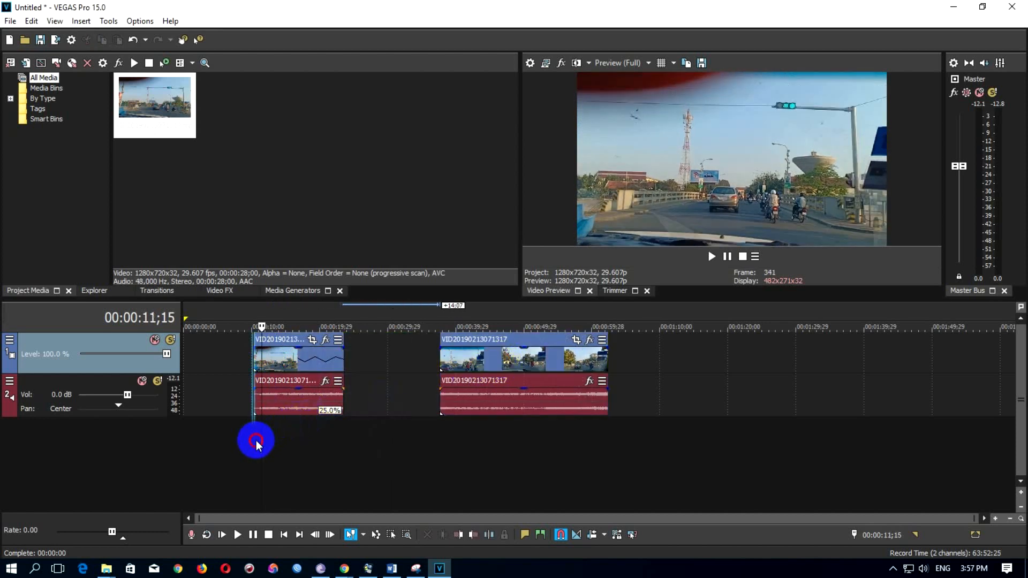
pyautogui.click(253, 440)
pyautogui.press('space')
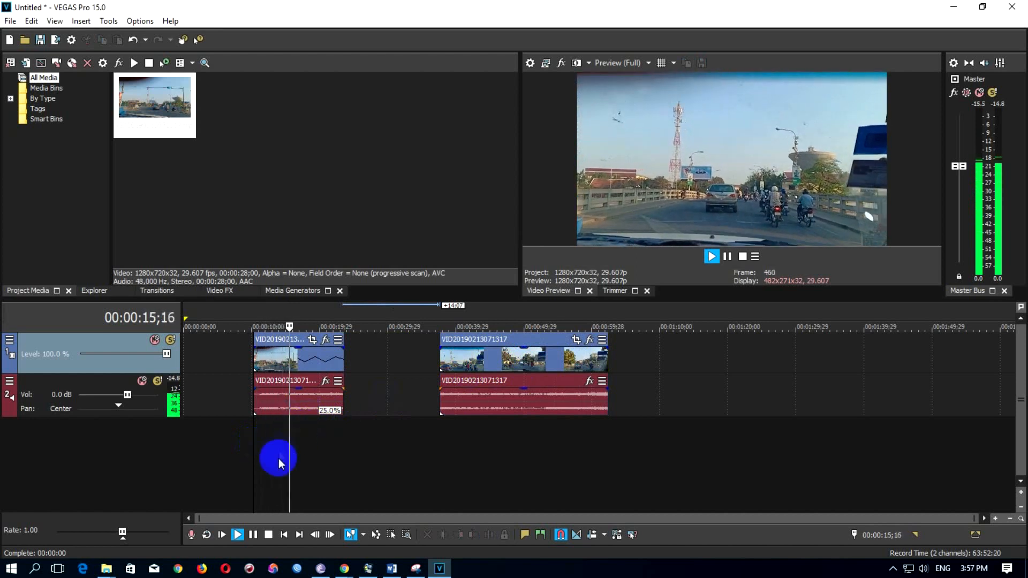
pyautogui.click(266, 438)
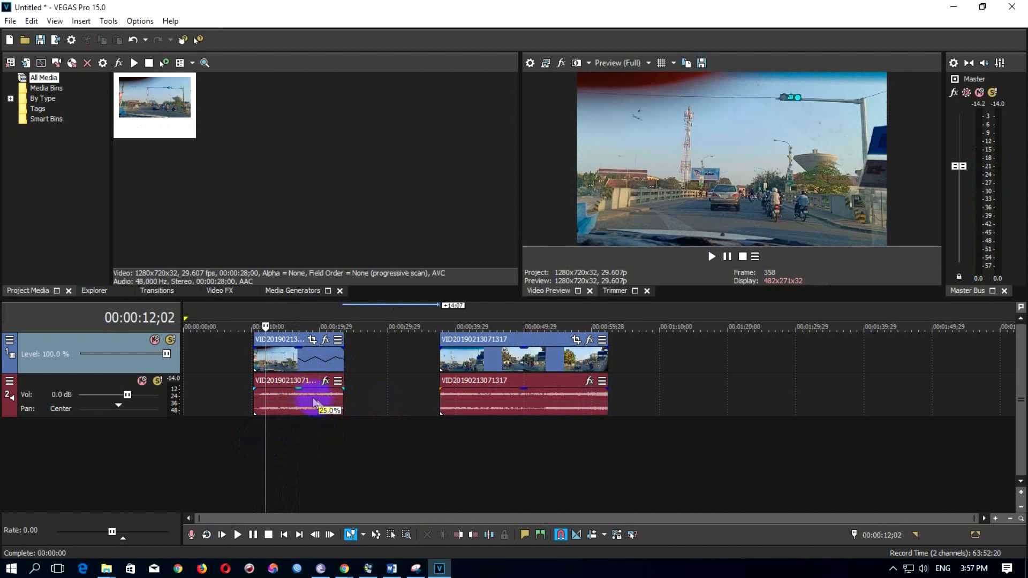
# Play the slowed first segment from its middle and again from 00:00:13;29 to check the slow motion
pyautogui.click(298, 429)
pyautogui.press('space')
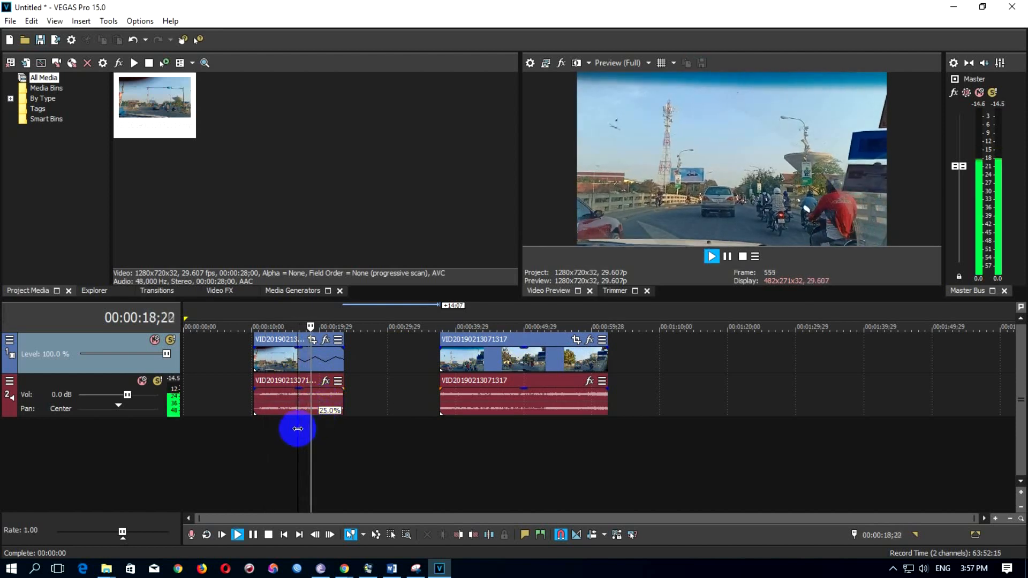
pyautogui.press('space')
pyautogui.click(278, 366)
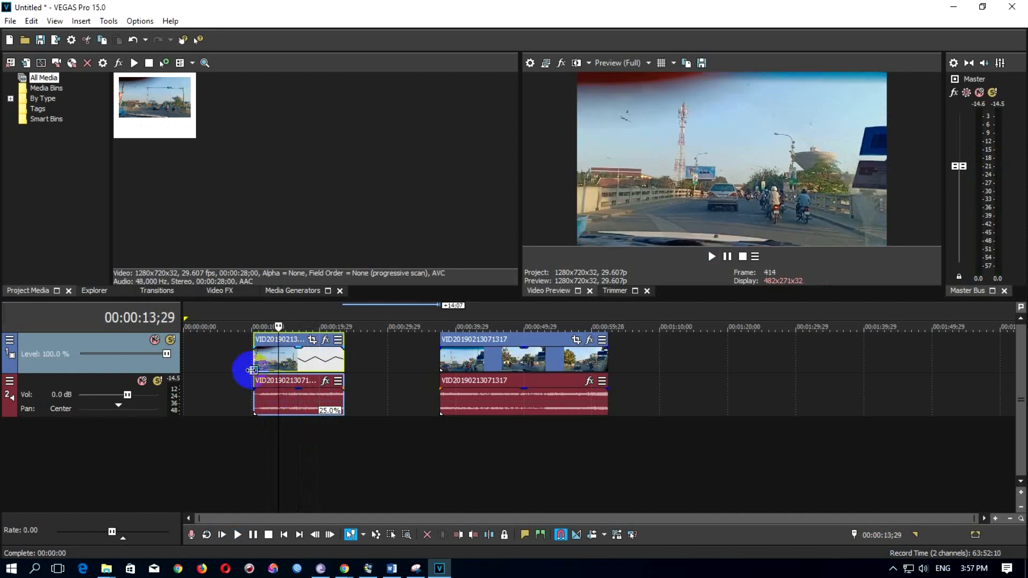
pyautogui.moveTo(253, 363); pyautogui.dragTo(255, 364)
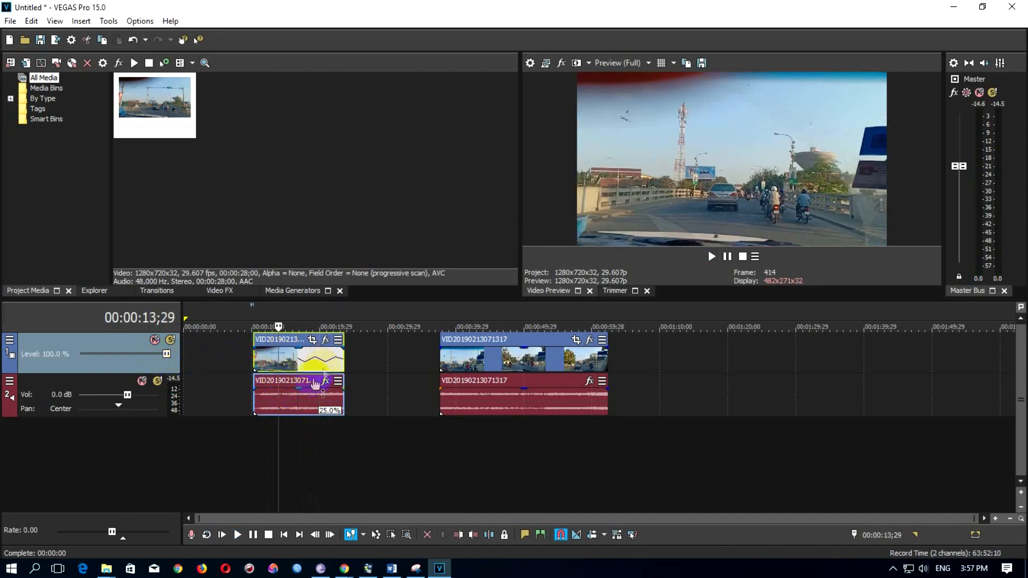
pyautogui.click(281, 420)
pyautogui.press('space')
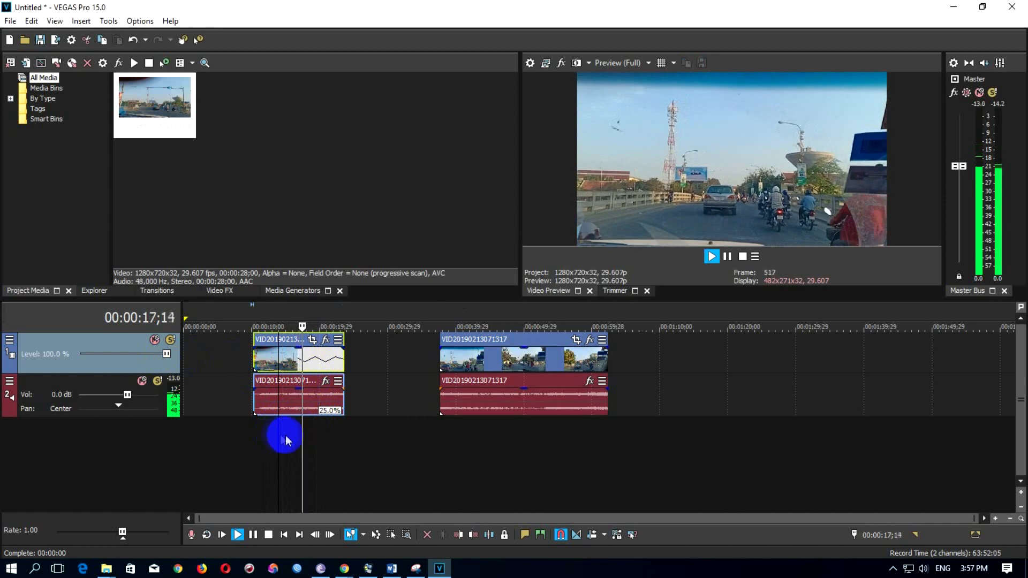
pyautogui.press('space')
# Play the second segment from its start at 00:00:37;19 to check its speed
pyautogui.click(441, 432)
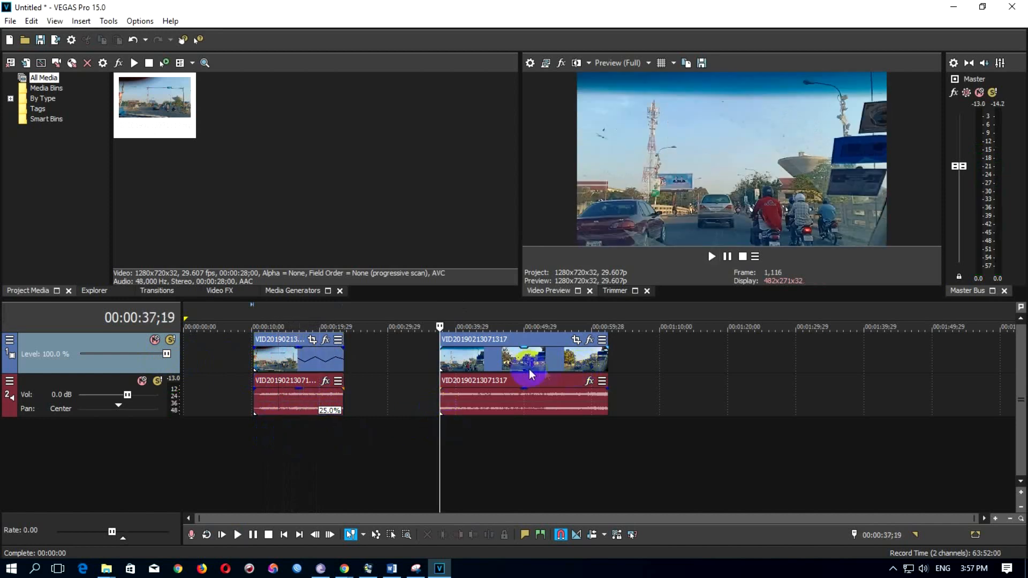
pyautogui.press('space')
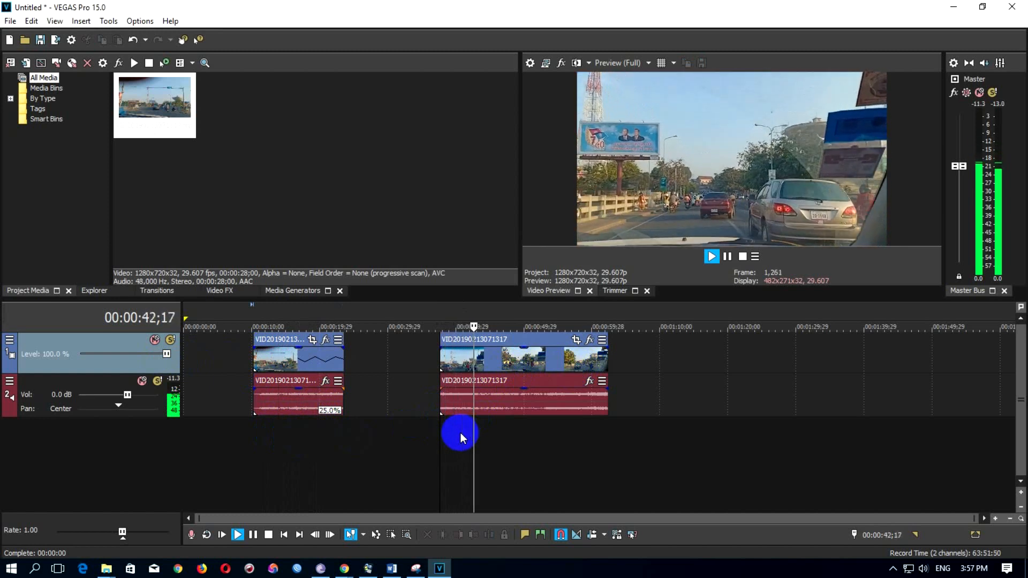
# Time-compress the second segment from its end to its fast-motion limit of 400.0% playback rate
pyautogui.click(472, 367)
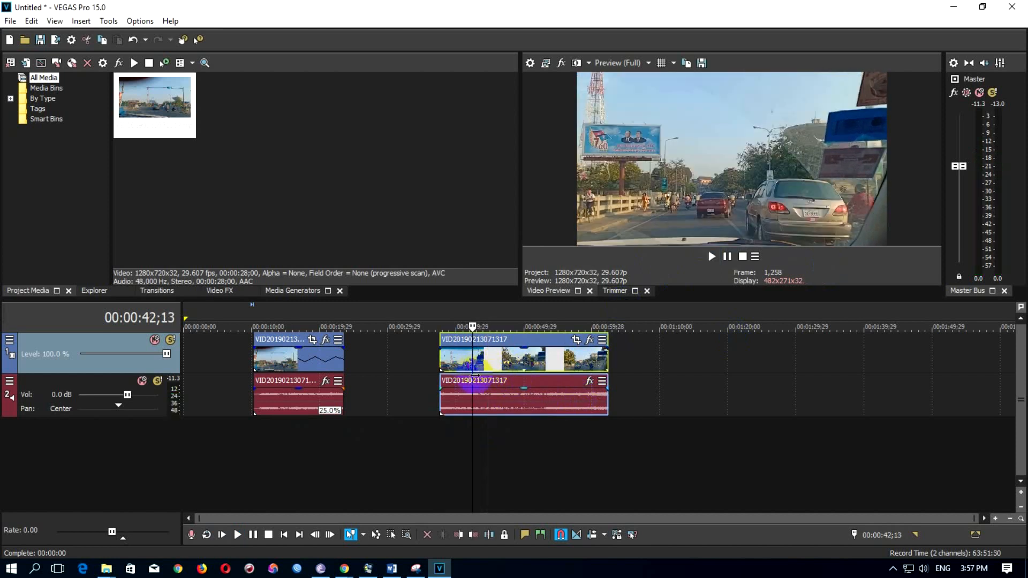
pyautogui.click(456, 366)
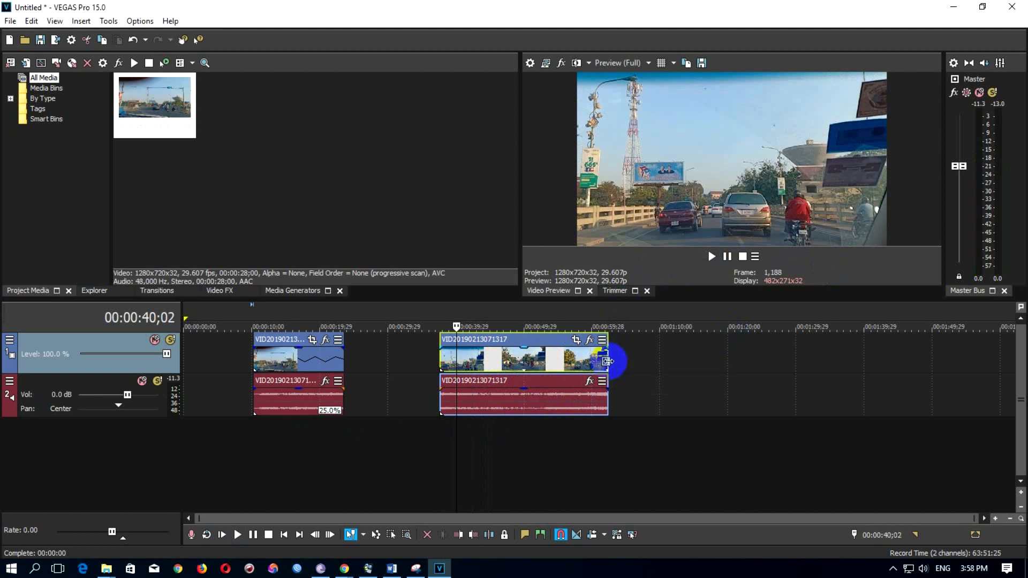
pyautogui.moveTo(608, 362); pyautogui.dragTo(471, 359)
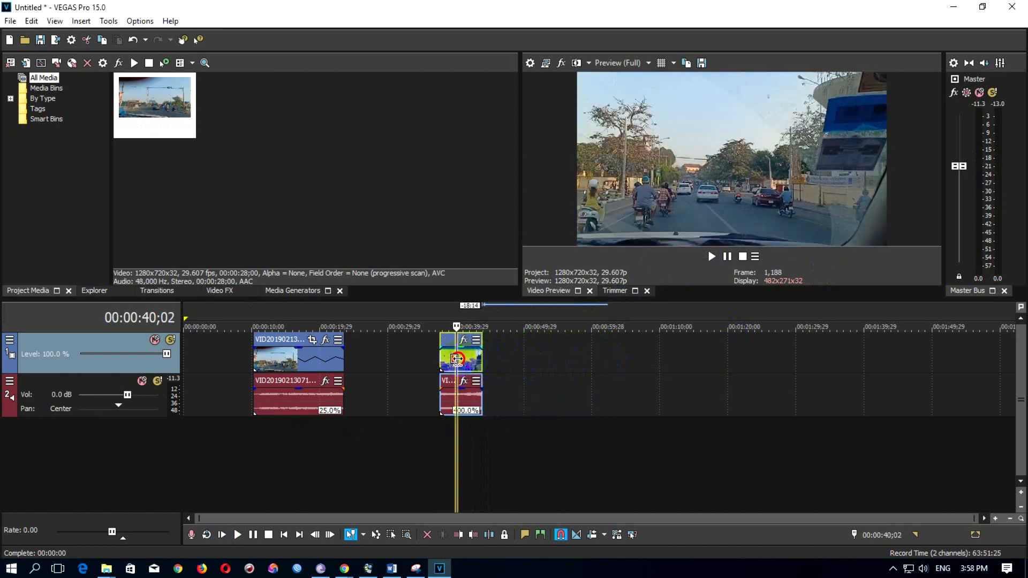
# Play the compressed second segment from its start to check the fast motion, stopping near 00:00:41;26
pyautogui.click(441, 428)
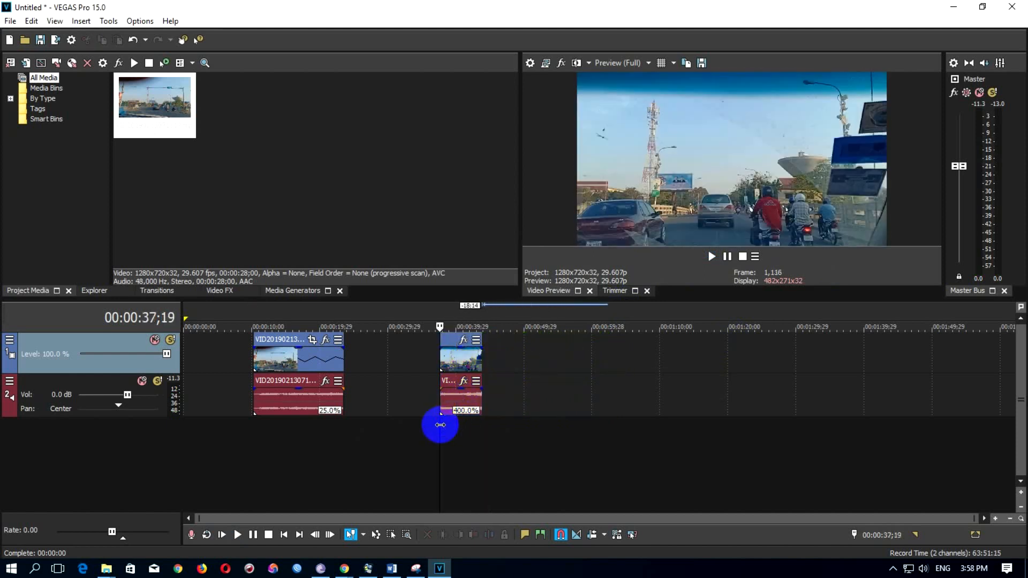
pyautogui.press('space')
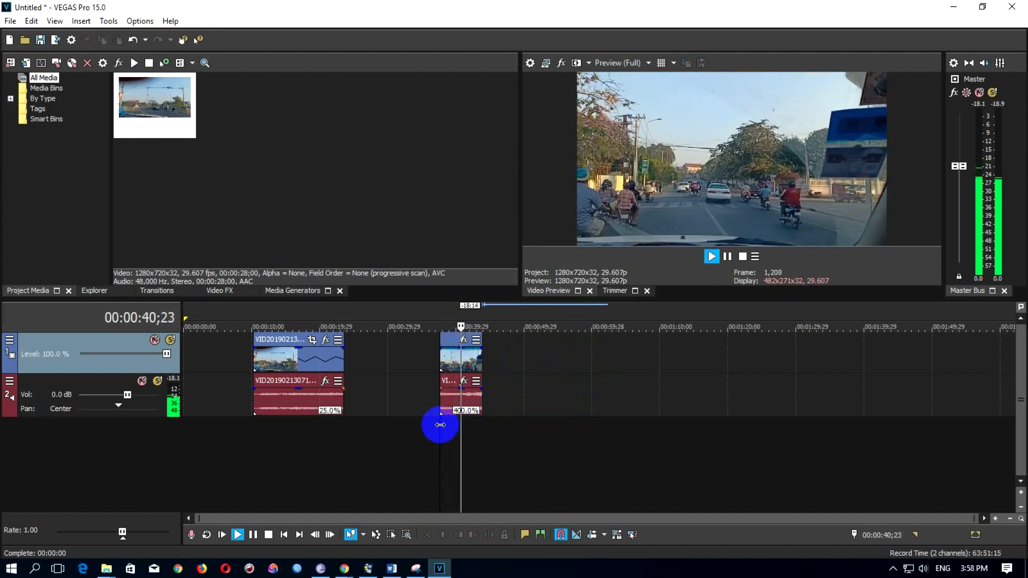
pyautogui.click(468, 429)
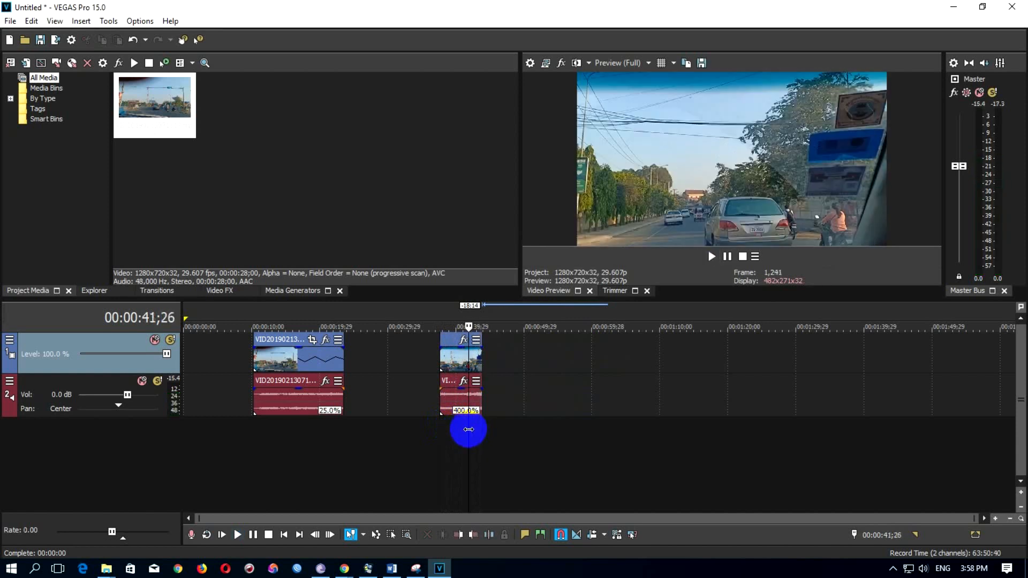